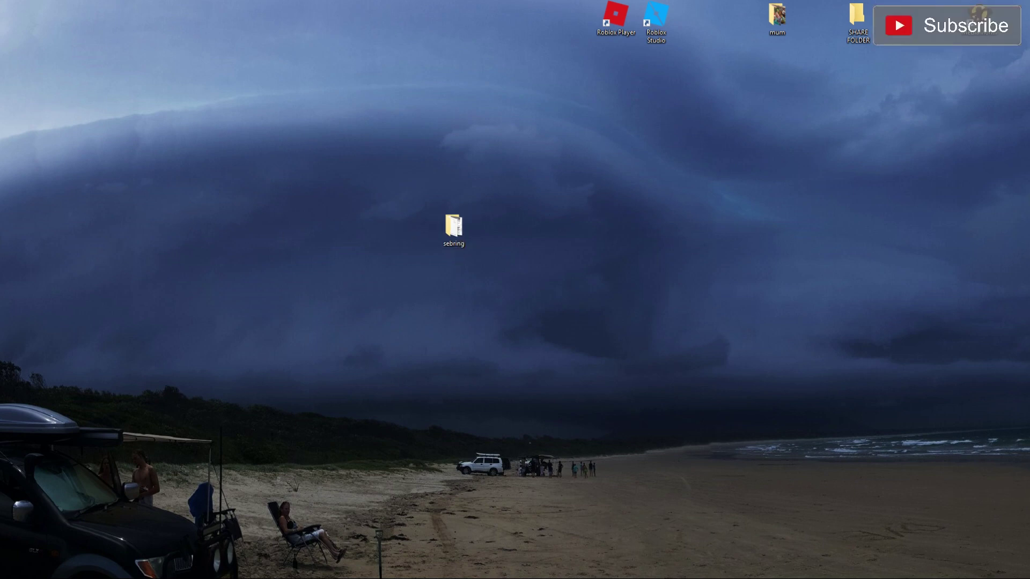
- Open the desktop sebring folder and move its window up and to the right
{"action": "double_click", "coordinate": [454, 228]}
{"action": "left_click_drag", "start_coordinate": [572, 156], "coordinate": [605, 143]}
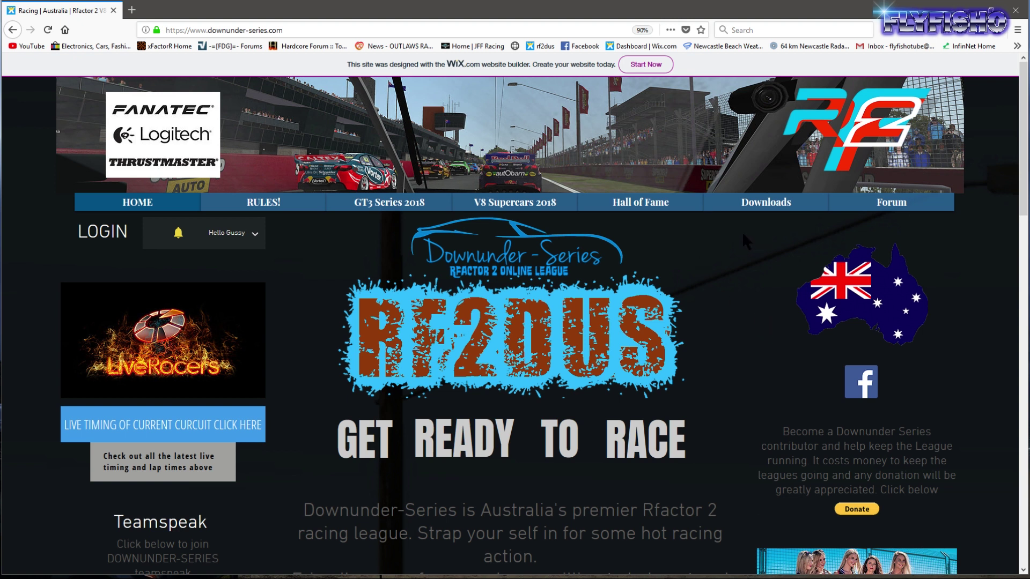
- From the Downunder-Series Downloads TRACKS list, scroll down to the Sebring track entry
{"action": "mouse_move", "coordinate": [764, 207]}
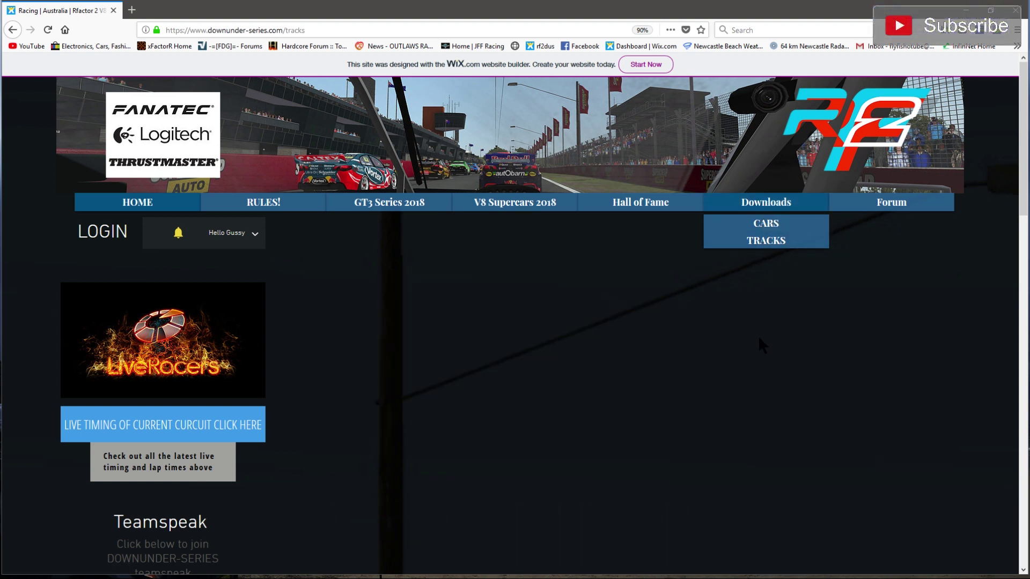
{"action": "scroll", "coordinate": [628, 427], "scroll_direction": "down", "scroll_amount": 7}
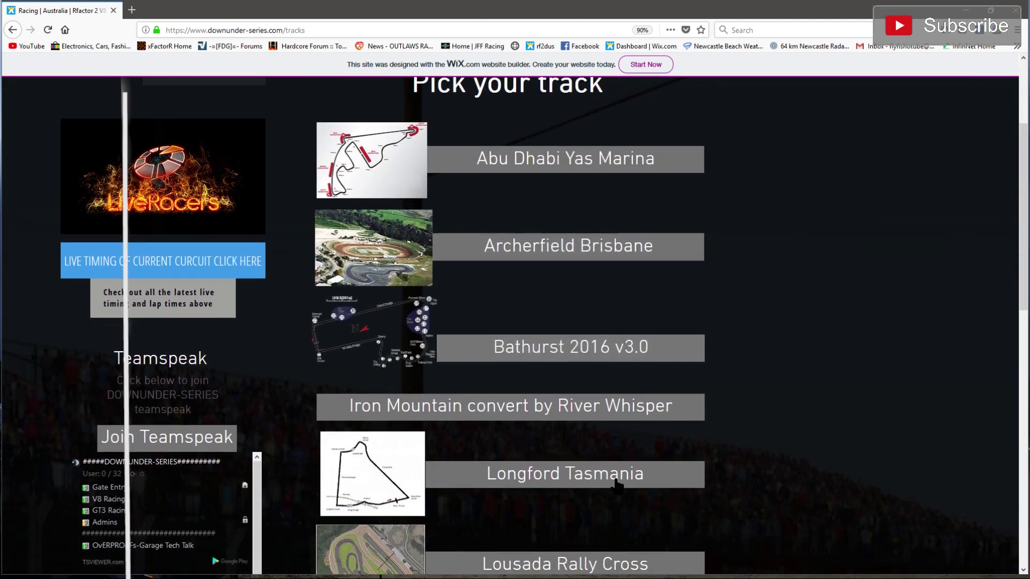
{"action": "scroll", "coordinate": [614, 481], "scroll_direction": "down", "scroll_amount": 8}
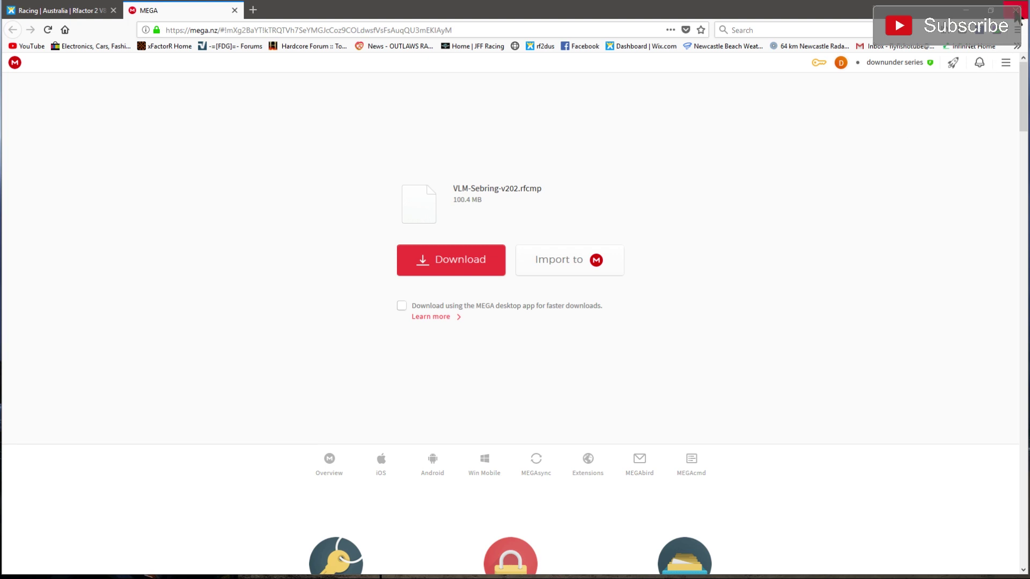
- Close the MEGA download page in the browser and reopen the desktop sebring folder
{"action": "left_click", "coordinate": [1016, 11]}
{"action": "double_click", "coordinate": [451, 228]}
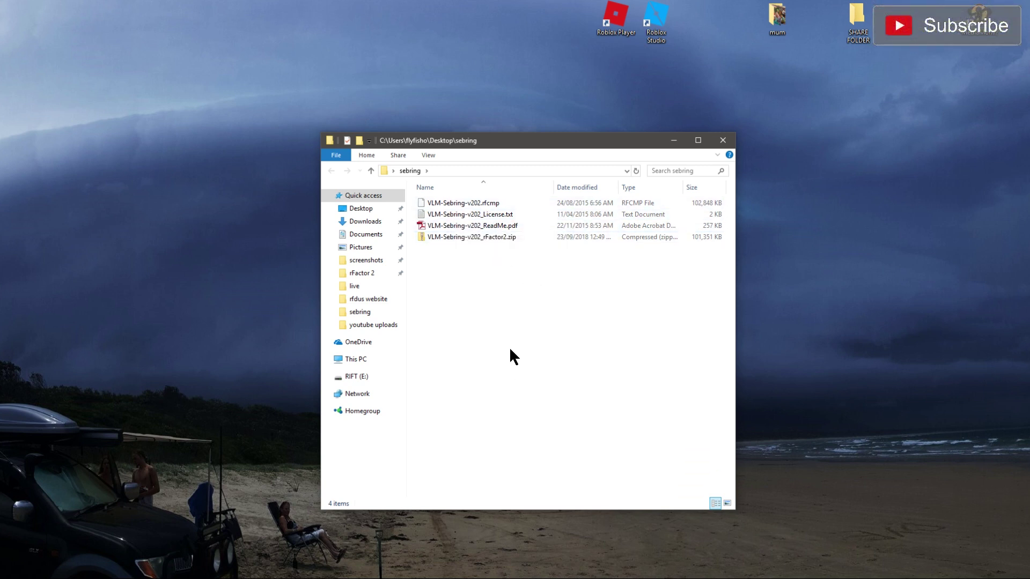
- Visit the rFactor 2 folder, move the window to the right, and return to sebring
{"action": "left_click", "coordinate": [360, 274]}
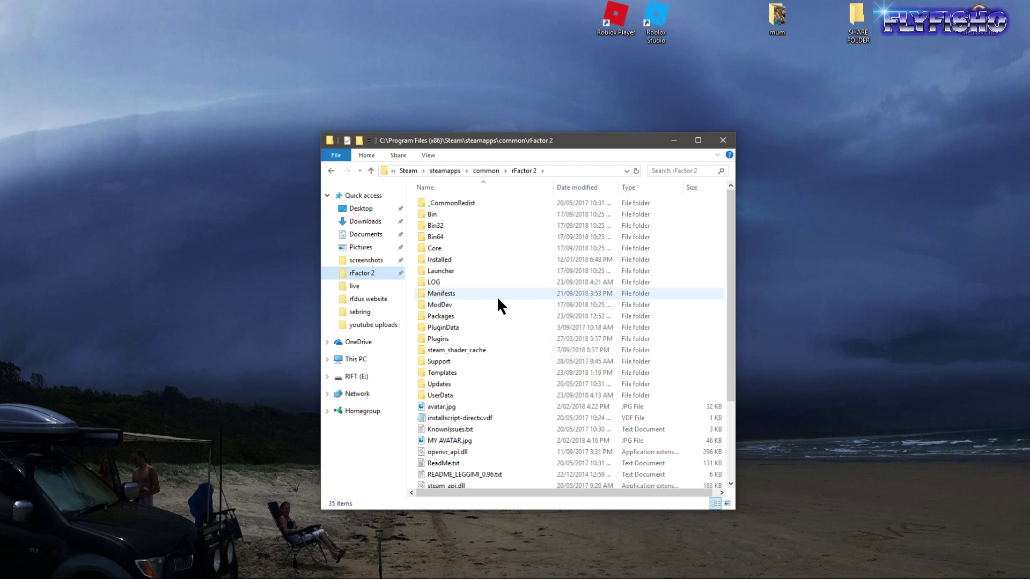
{"action": "left_click_drag", "start_coordinate": [571, 142], "coordinate": [833, 117]}
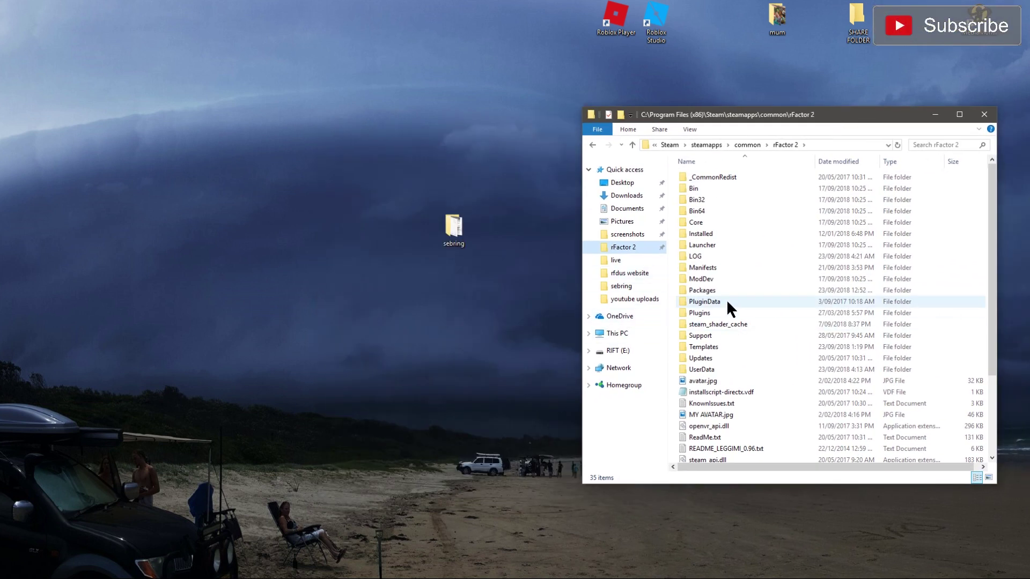
{"action": "key", "text": "alt+Left"}
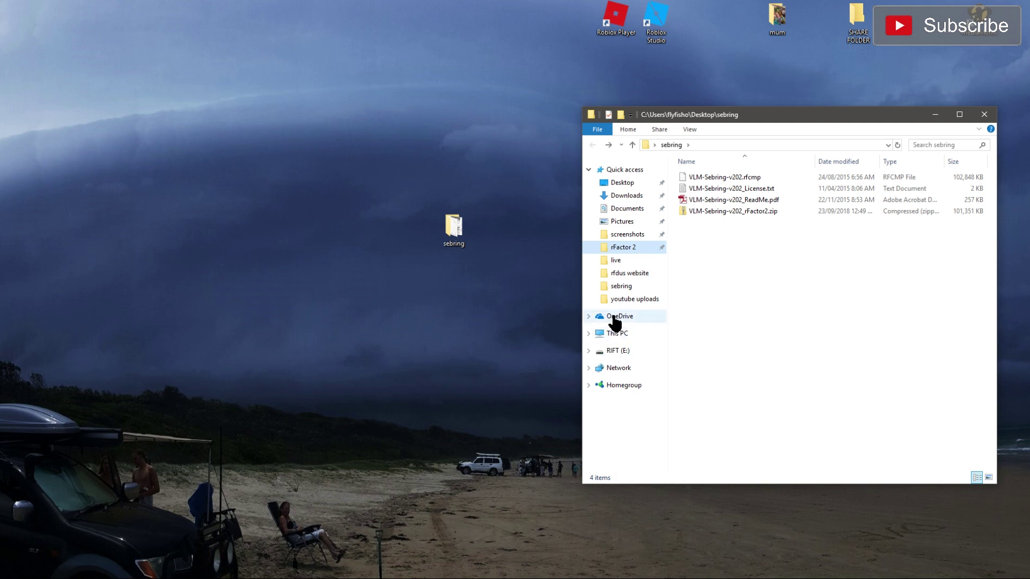
- Open This PC in a new File Explorer window placed on the left side
{"action": "right_click", "coordinate": [615, 334]}
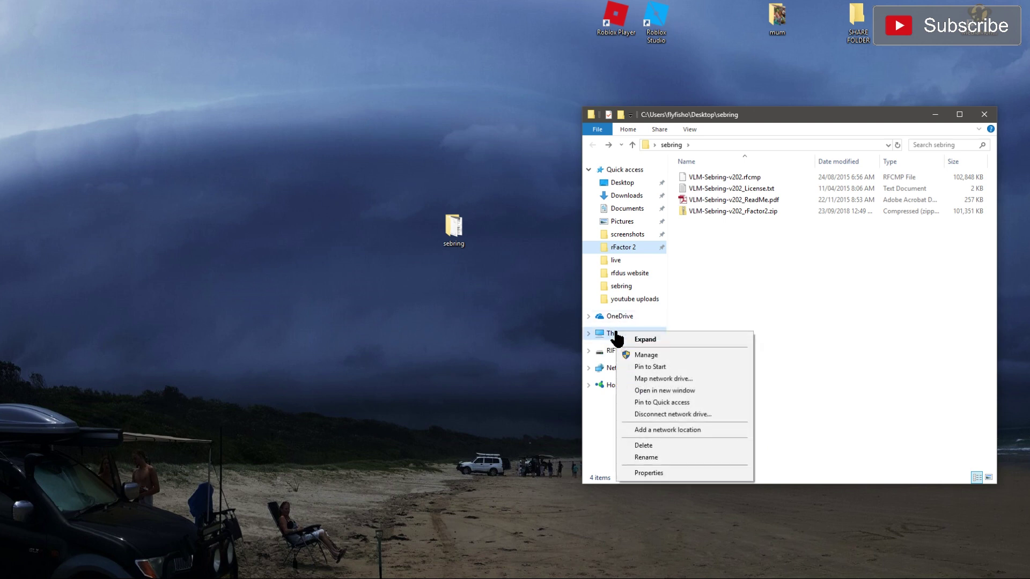
{"action": "left_click", "coordinate": [672, 391]}
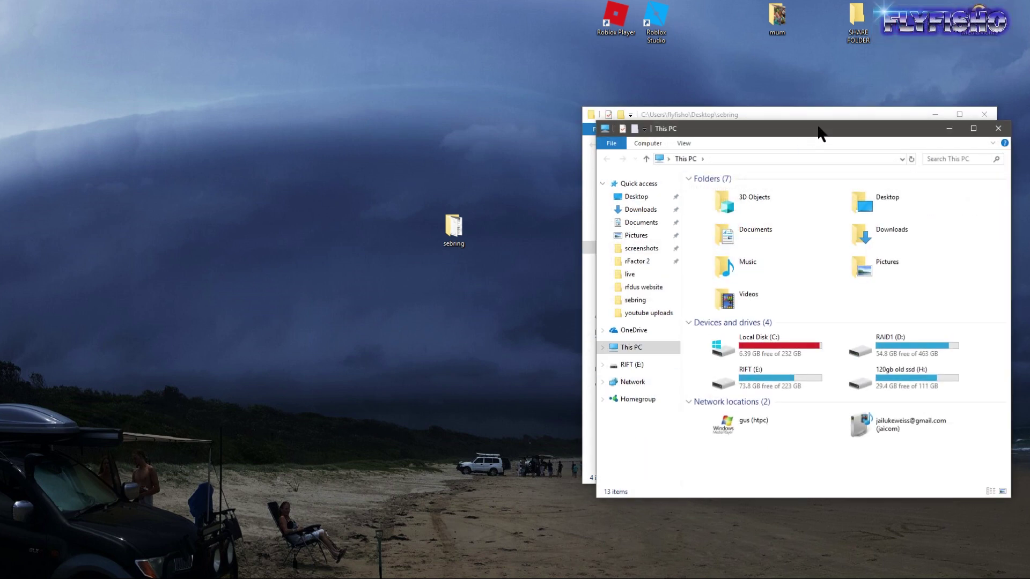
{"action": "left_click_drag", "start_coordinate": [814, 123], "coordinate": [357, 98]}
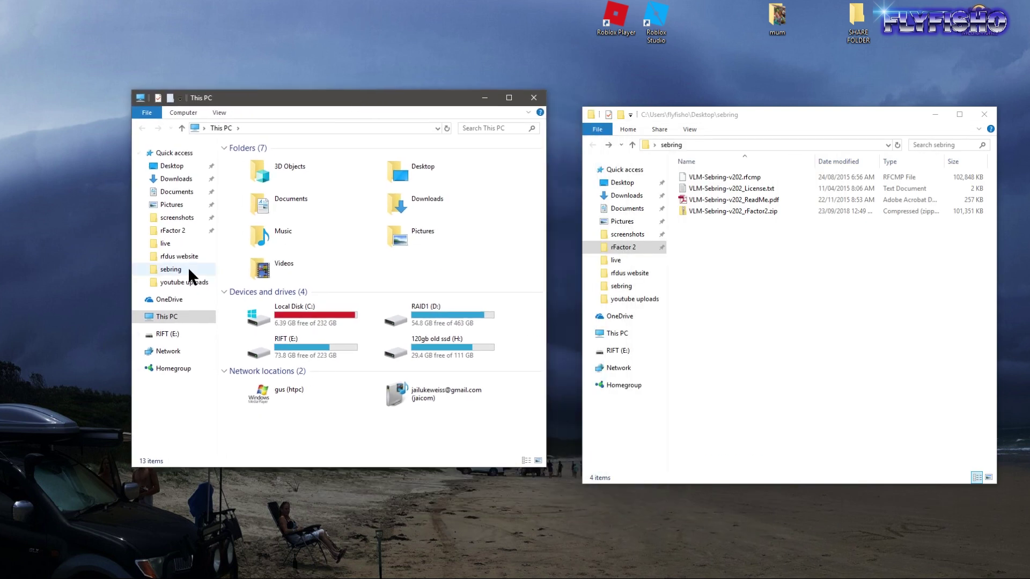
- Navigate to C:\Program Files (x86)\Steam\steamapps\common\rFactor 2
{"action": "double_click", "coordinate": [303, 315]}
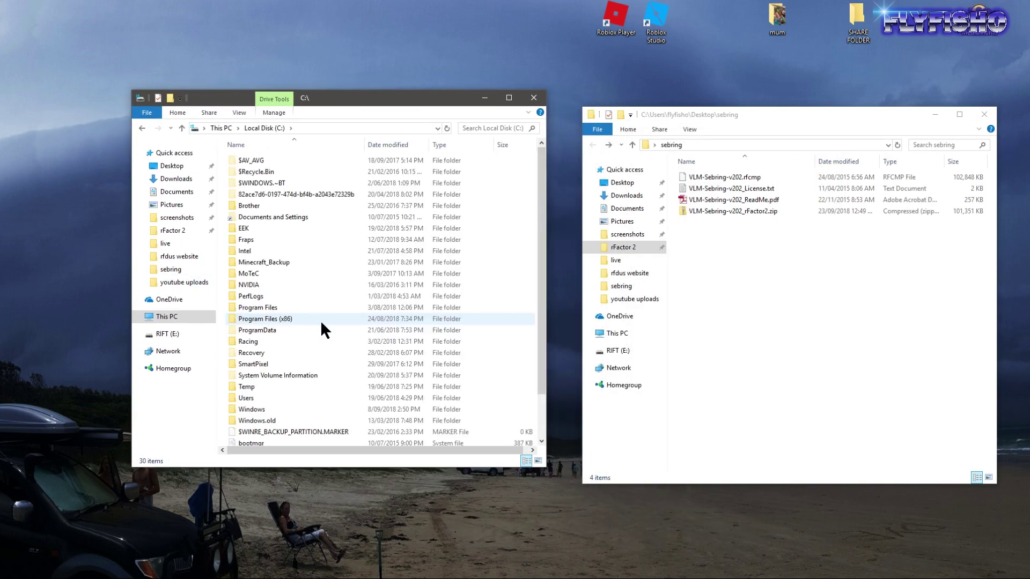
{"action": "double_click", "coordinate": [277, 319]}
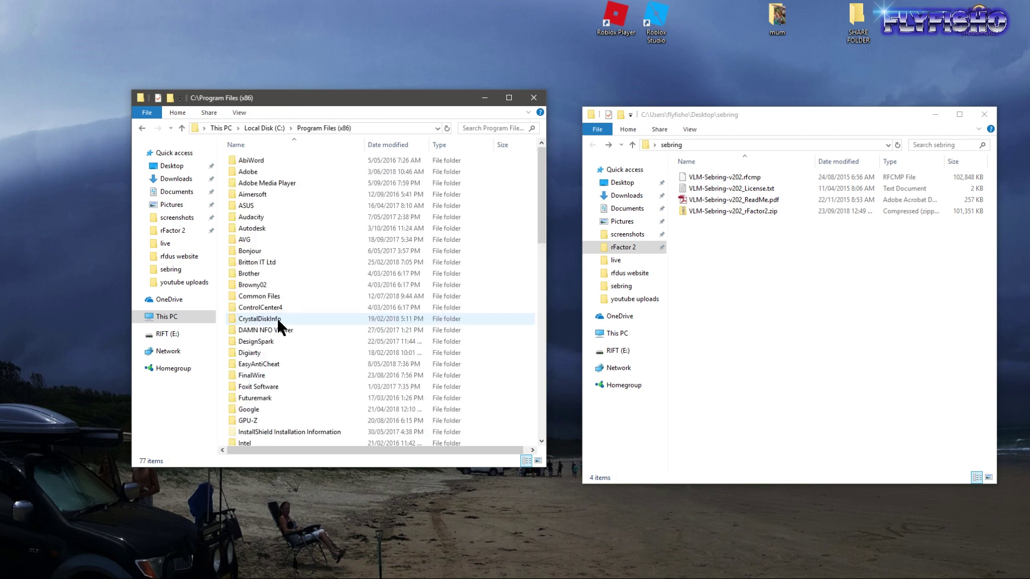
{"action": "scroll", "coordinate": [274, 320], "scroll_direction": "down", "scroll_amount": 12}
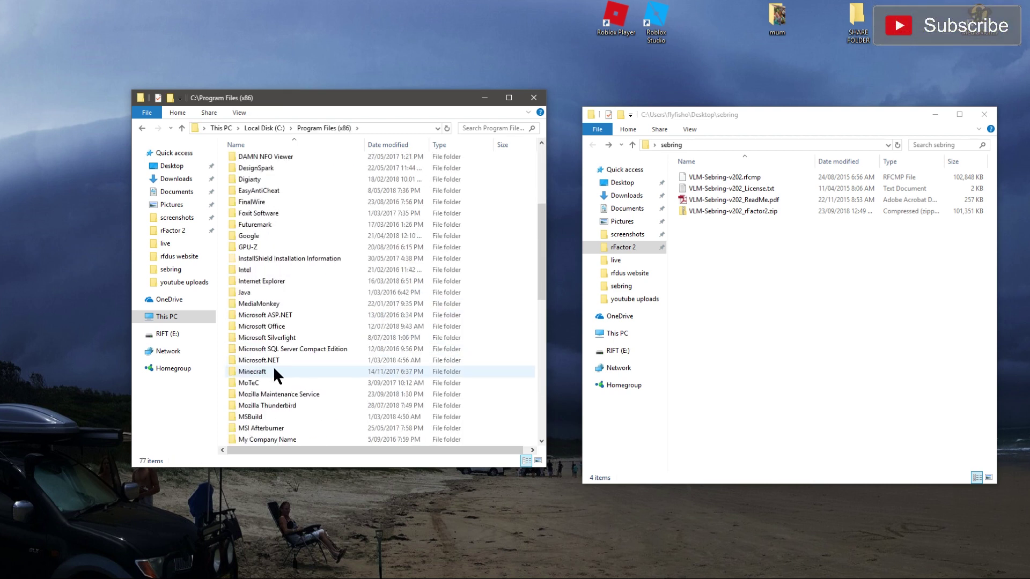
{"action": "scroll", "coordinate": [273, 370], "scroll_direction": "down", "scroll_amount": 2}
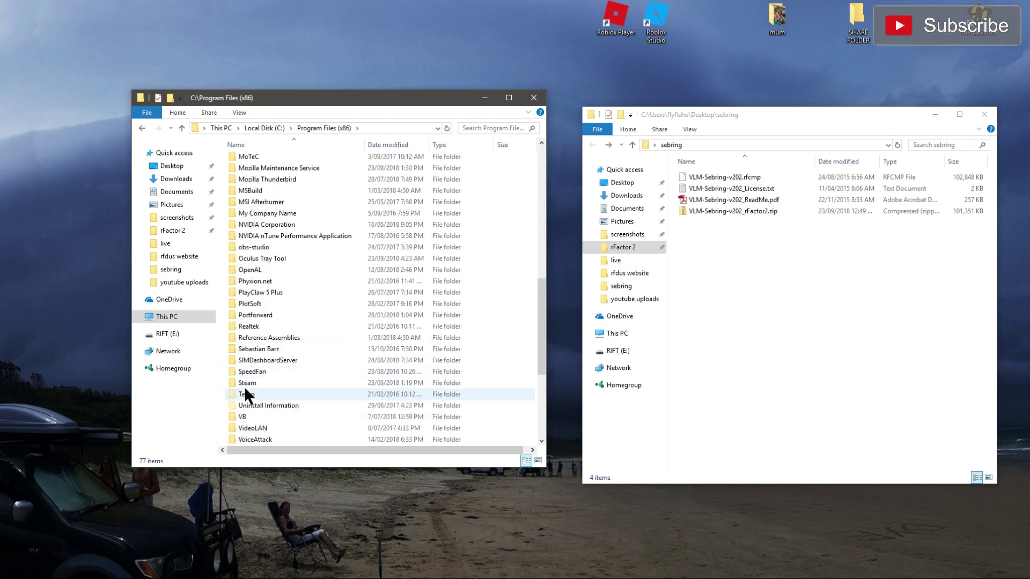
{"action": "double_click", "coordinate": [246, 381]}
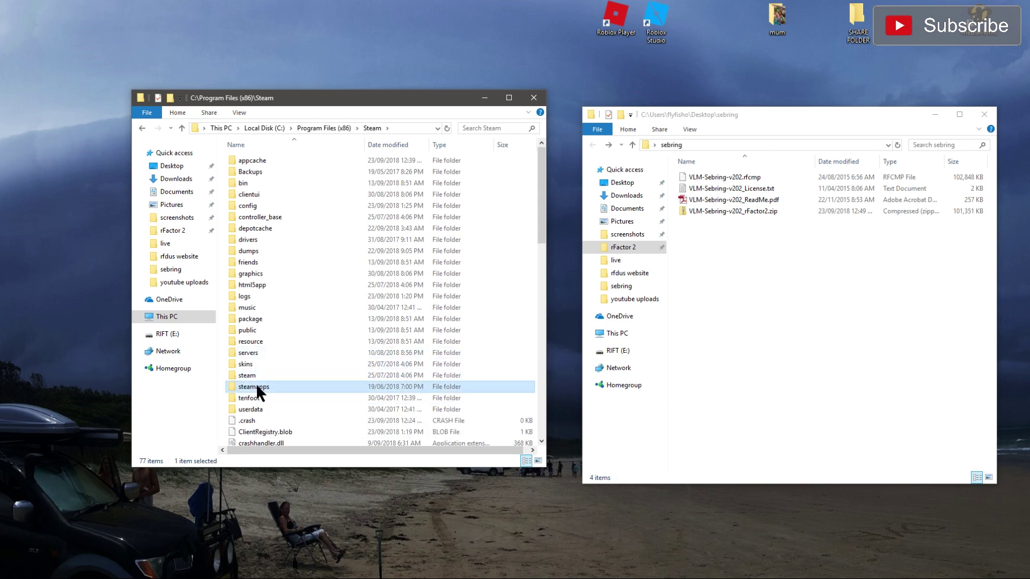
{"action": "double_click", "coordinate": [257, 387]}
{"action": "double_click", "coordinate": [254, 159]}
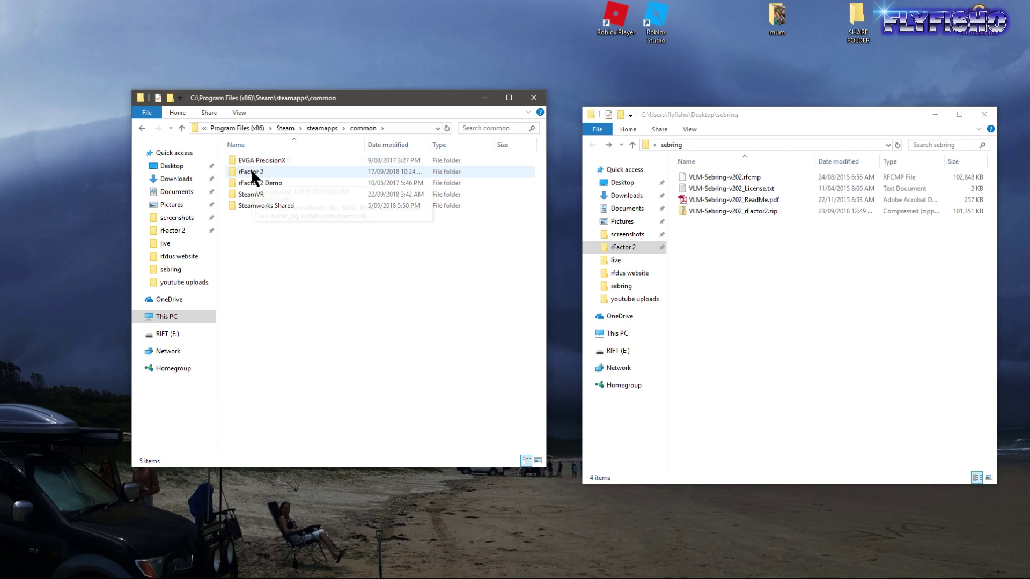
{"action": "double_click", "coordinate": [251, 171]}
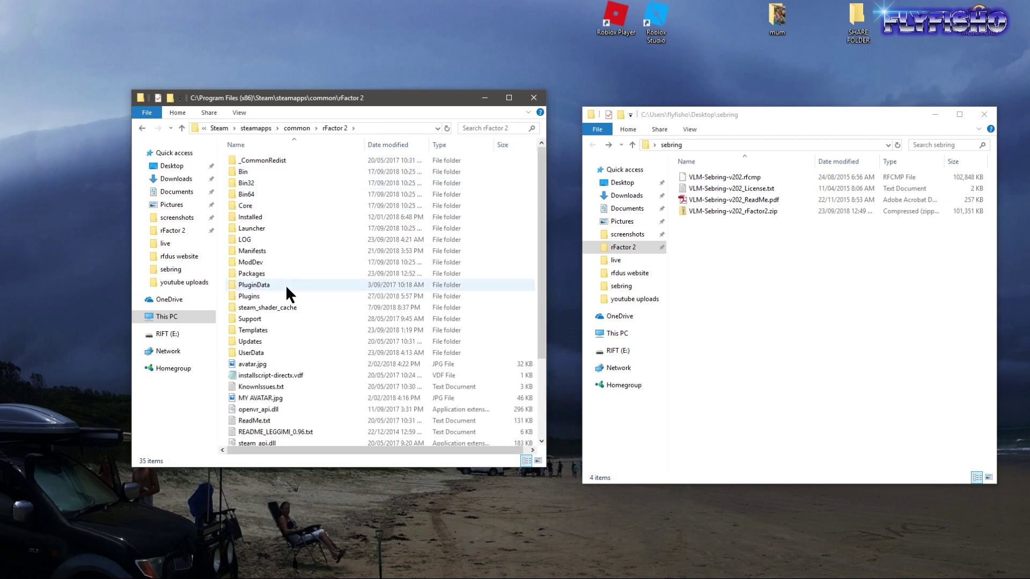
- Copy VLM-Sebring-v202.rfcmp into Packages, replacing the existing file, then close both windows
{"action": "right_click", "coordinate": [725, 175]}
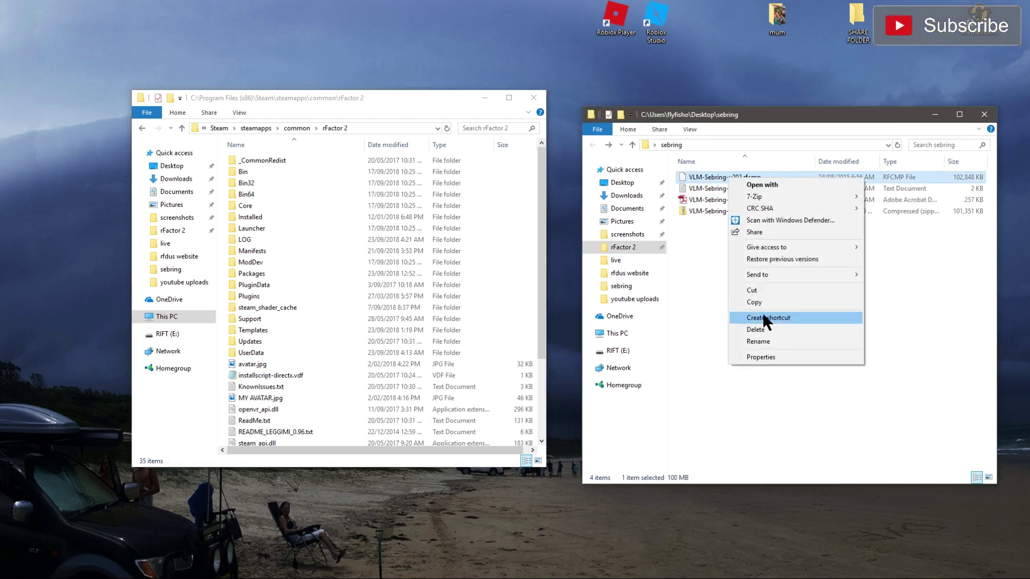
{"action": "left_click", "coordinate": [764, 303]}
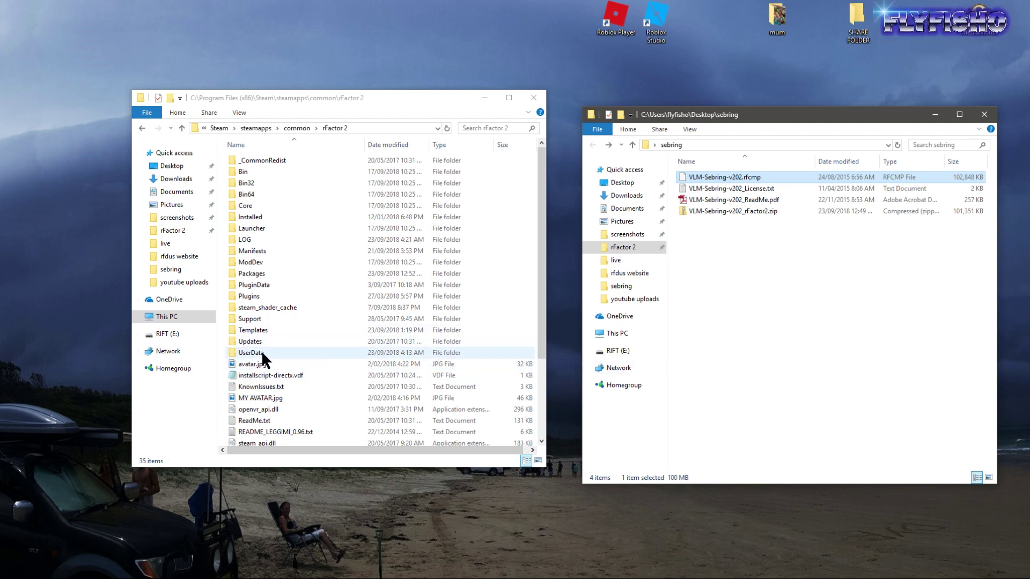
{"action": "right_click", "coordinate": [253, 273]}
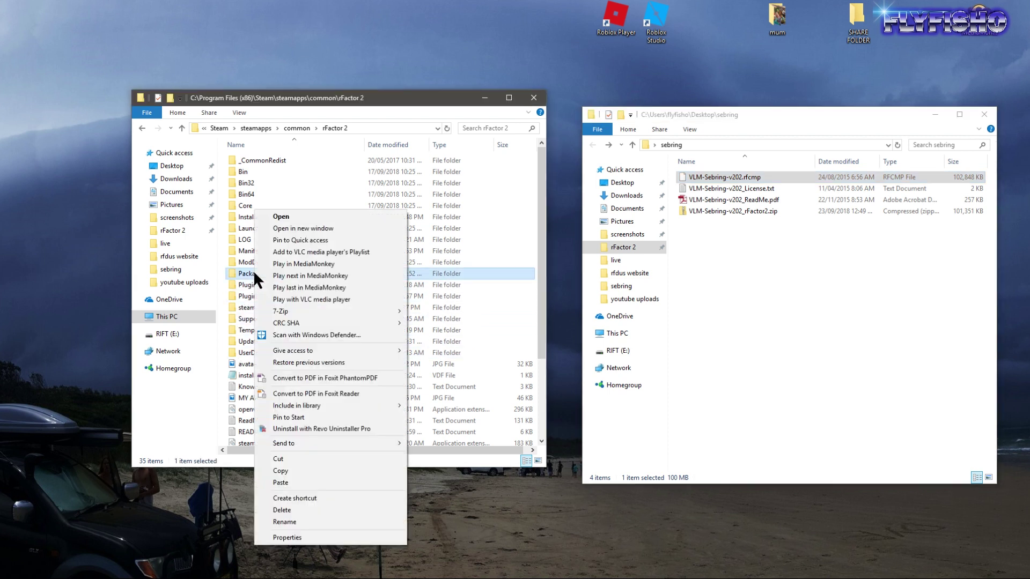
{"action": "left_click", "coordinate": [285, 482]}
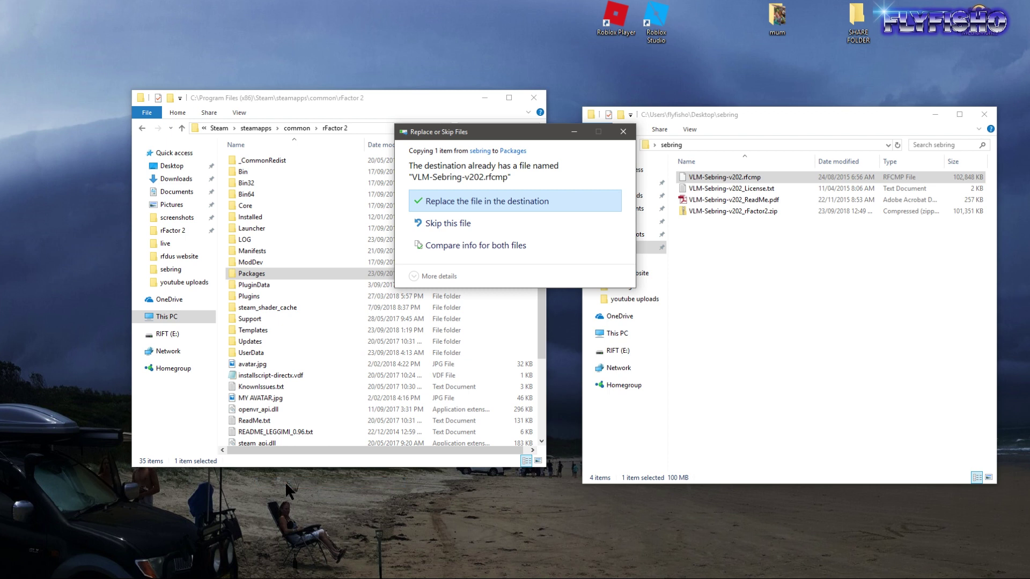
{"action": "left_click", "coordinate": [480, 200]}
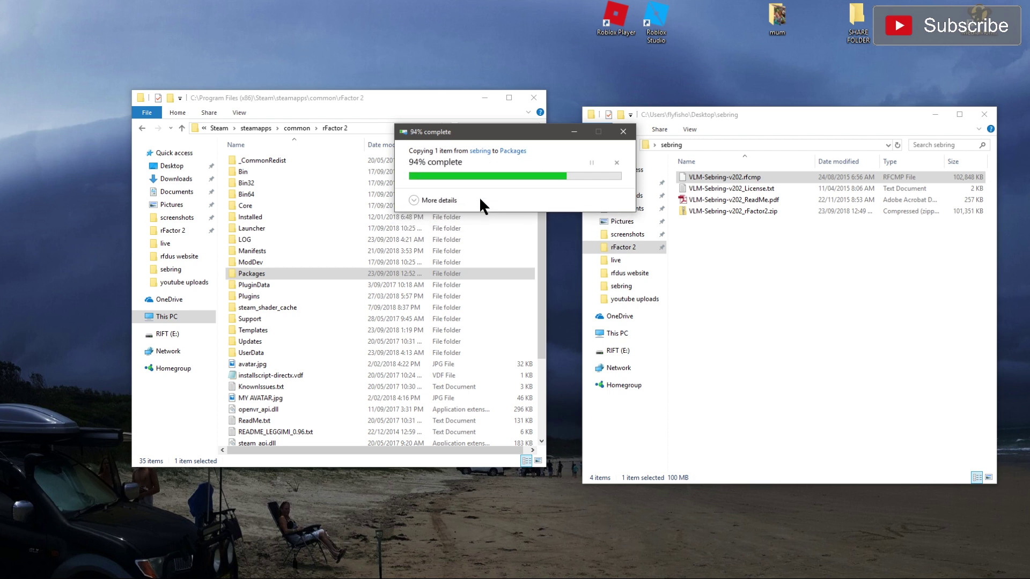
{"action": "left_click", "coordinate": [534, 99]}
{"action": "left_click", "coordinate": [984, 114]}
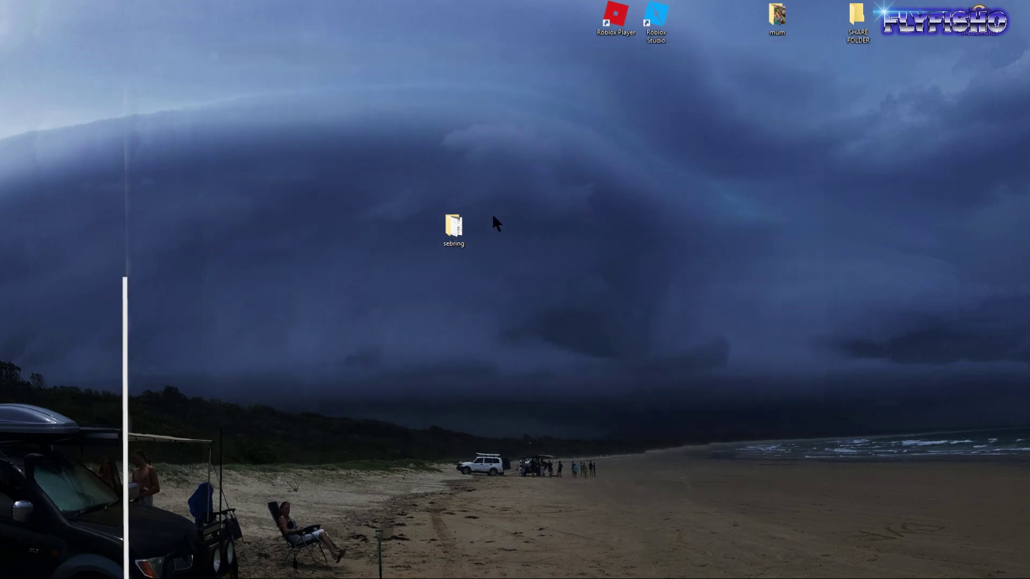
- Show the launcher's packages list sorted by Installed so uninstalled packages come first
{"action": "left_click_drag", "start_coordinate": [597, 104], "coordinate": [565, 102]}
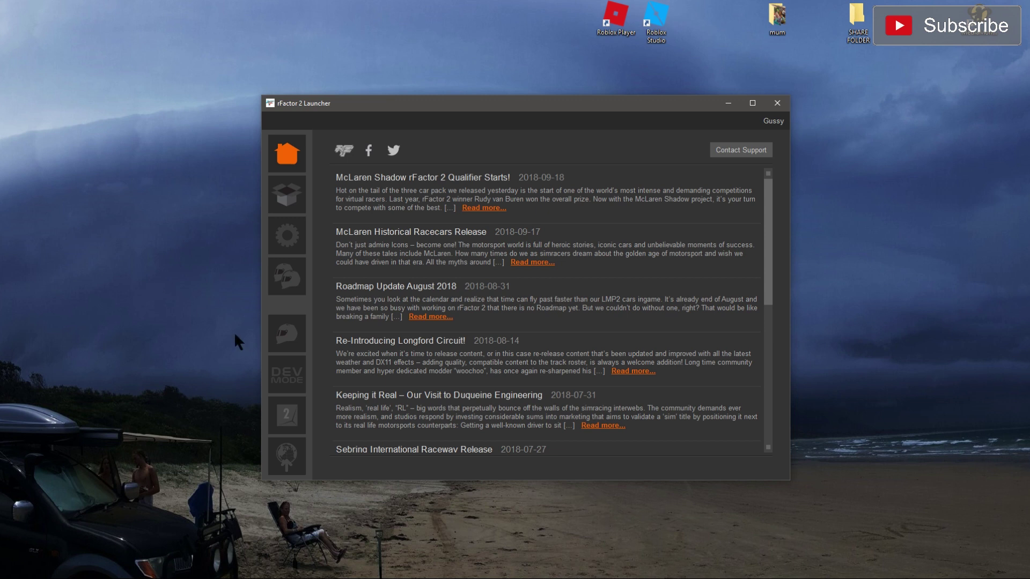
{"action": "left_click", "coordinate": [283, 193]}
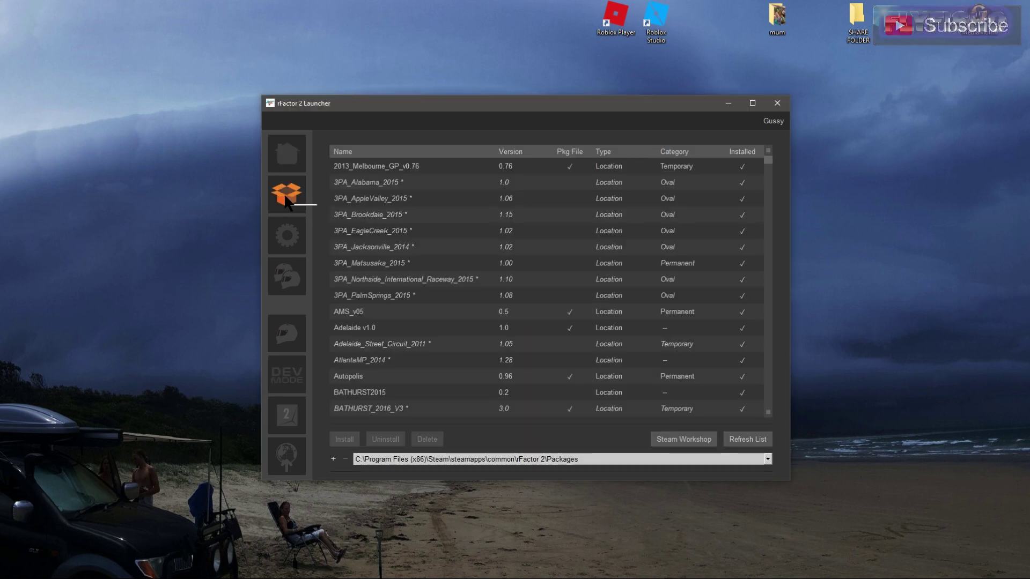
{"action": "left_click", "coordinate": [748, 153]}
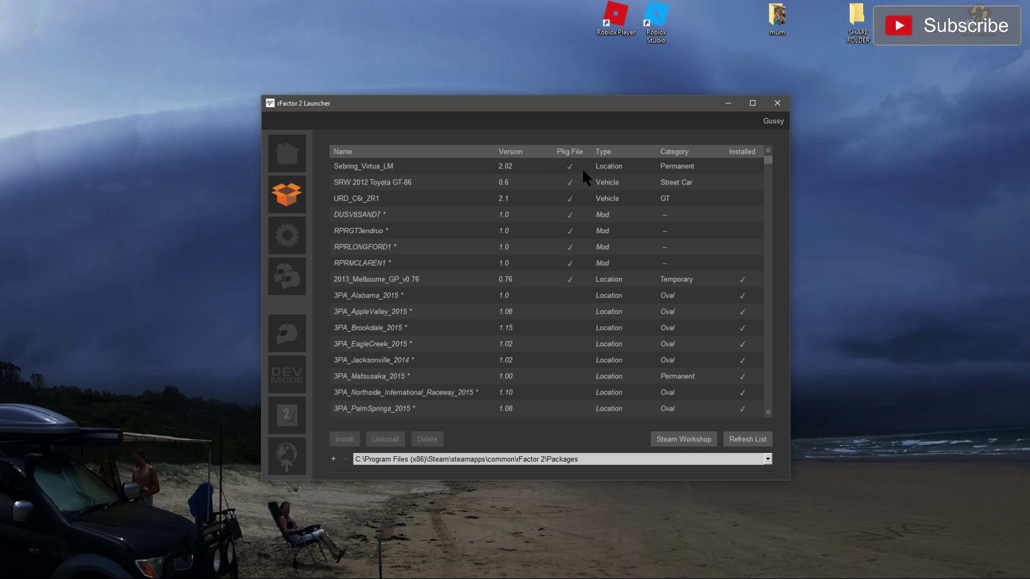
- Install the Sebring_Virtua_LM v2.02 package and confirm the Succeeded result
{"action": "left_click", "coordinate": [372, 162]}
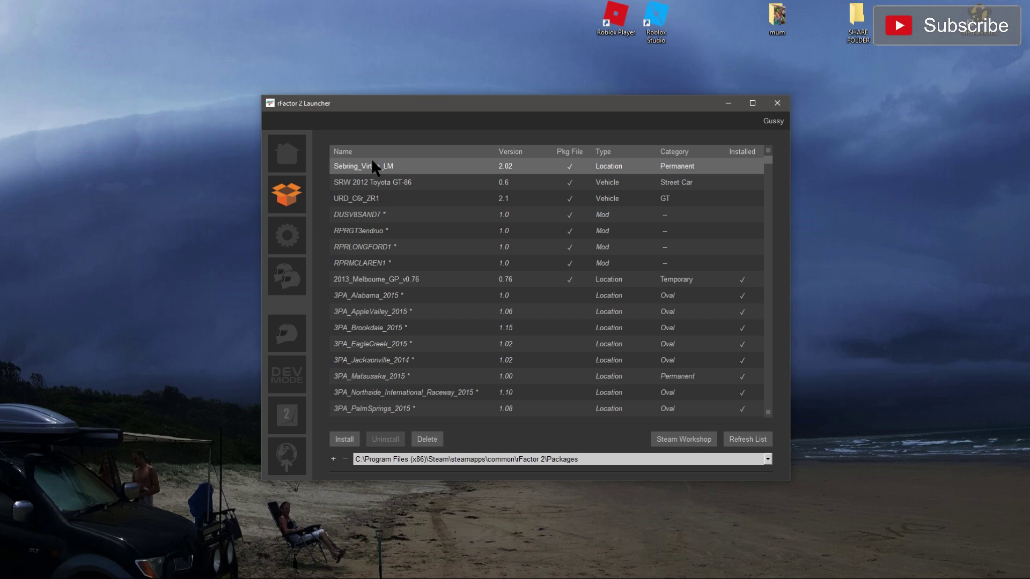
{"action": "left_click", "coordinate": [344, 437]}
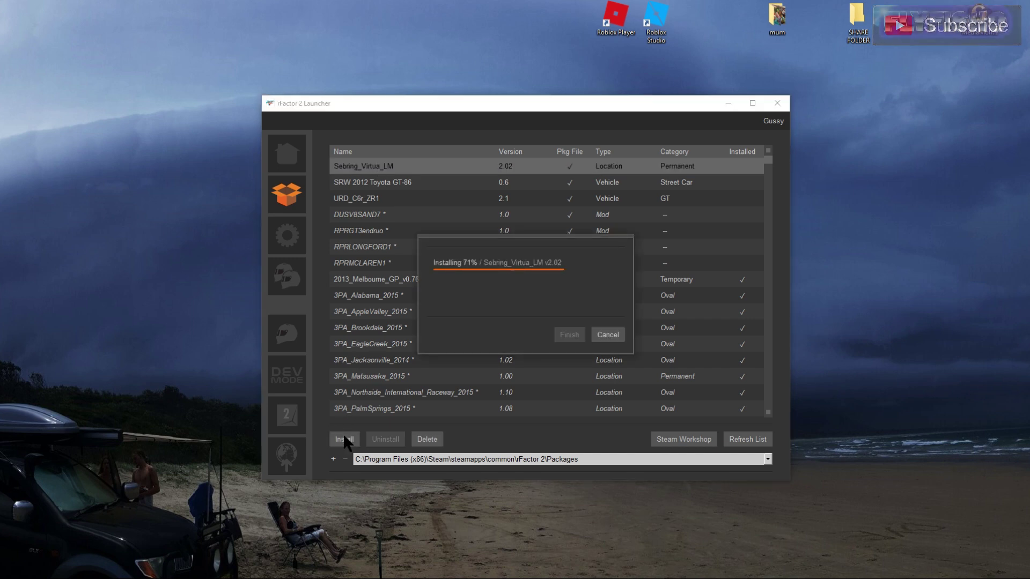
{"action": "left_click", "coordinate": [575, 336]}
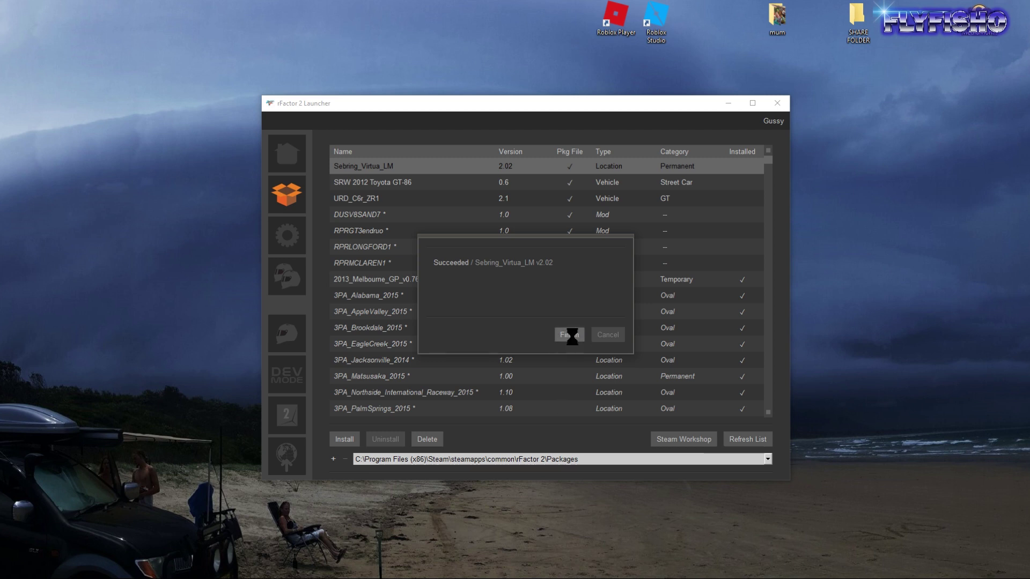